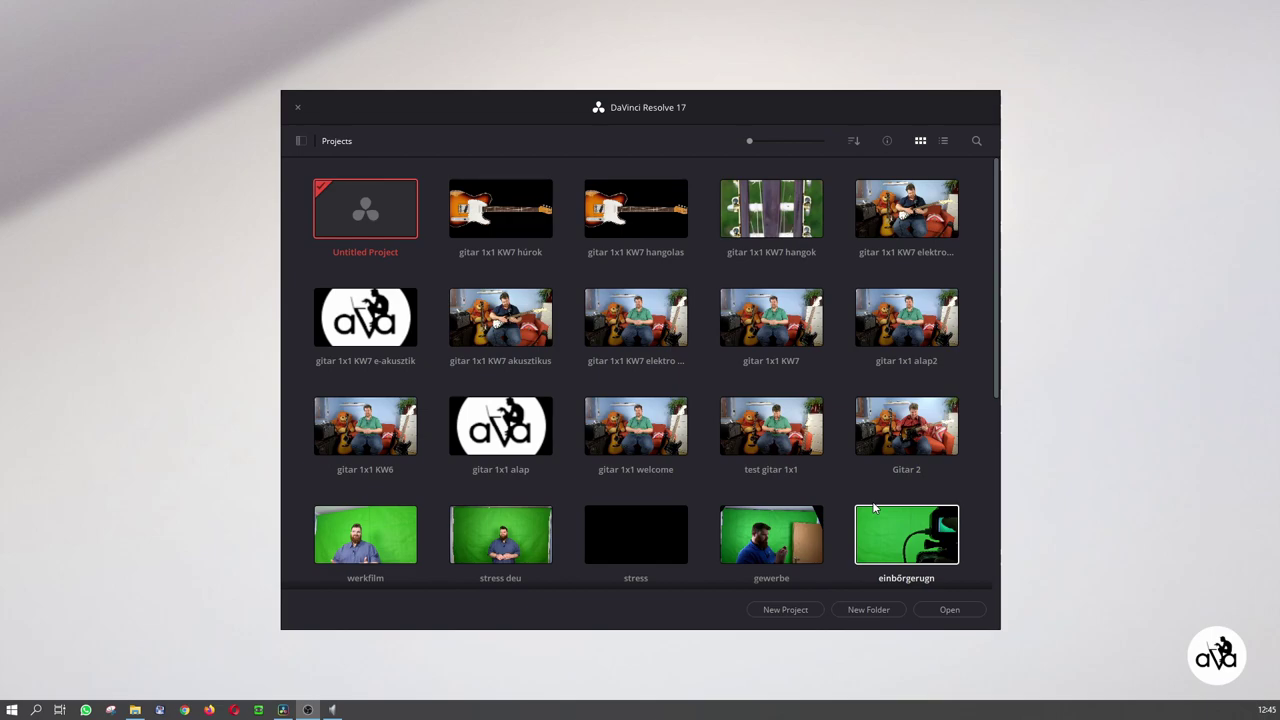
Step: Open the Databases sidebar in the Project Manager with Local Database selected
{"action": "left_click", "coordinate": [301, 141]}
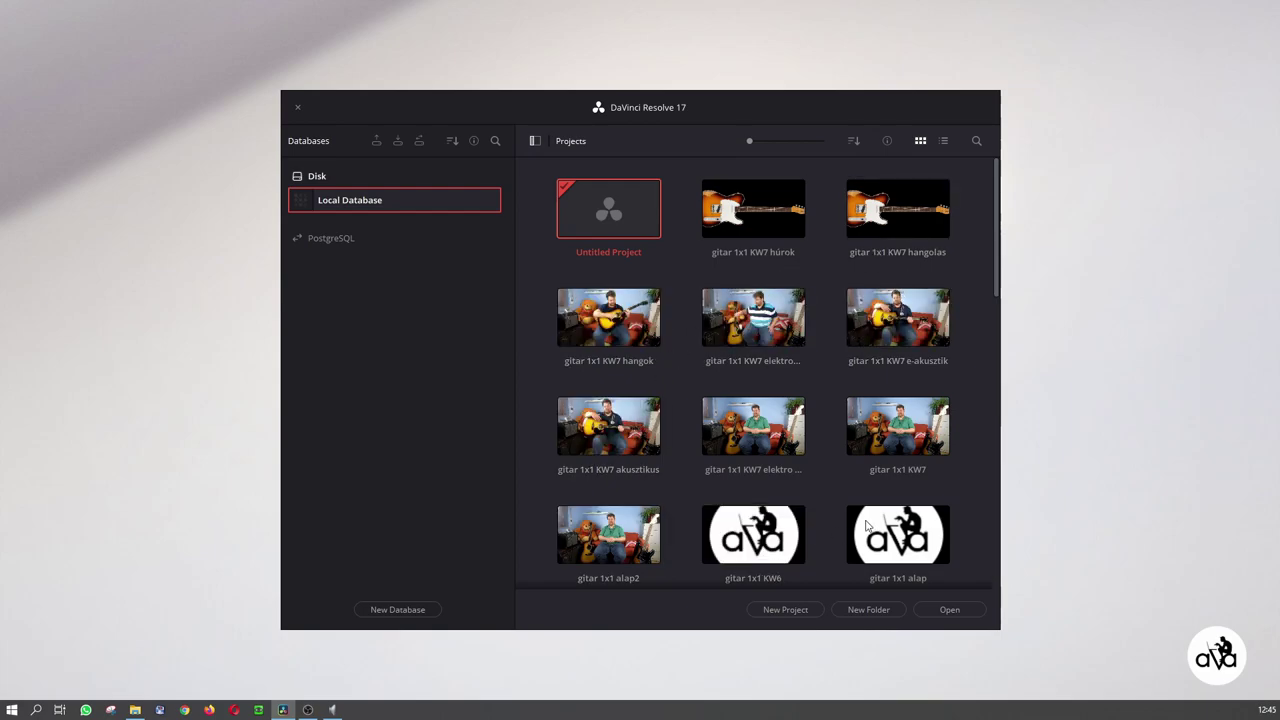
{"action": "left_click", "coordinate": [633, 302]}
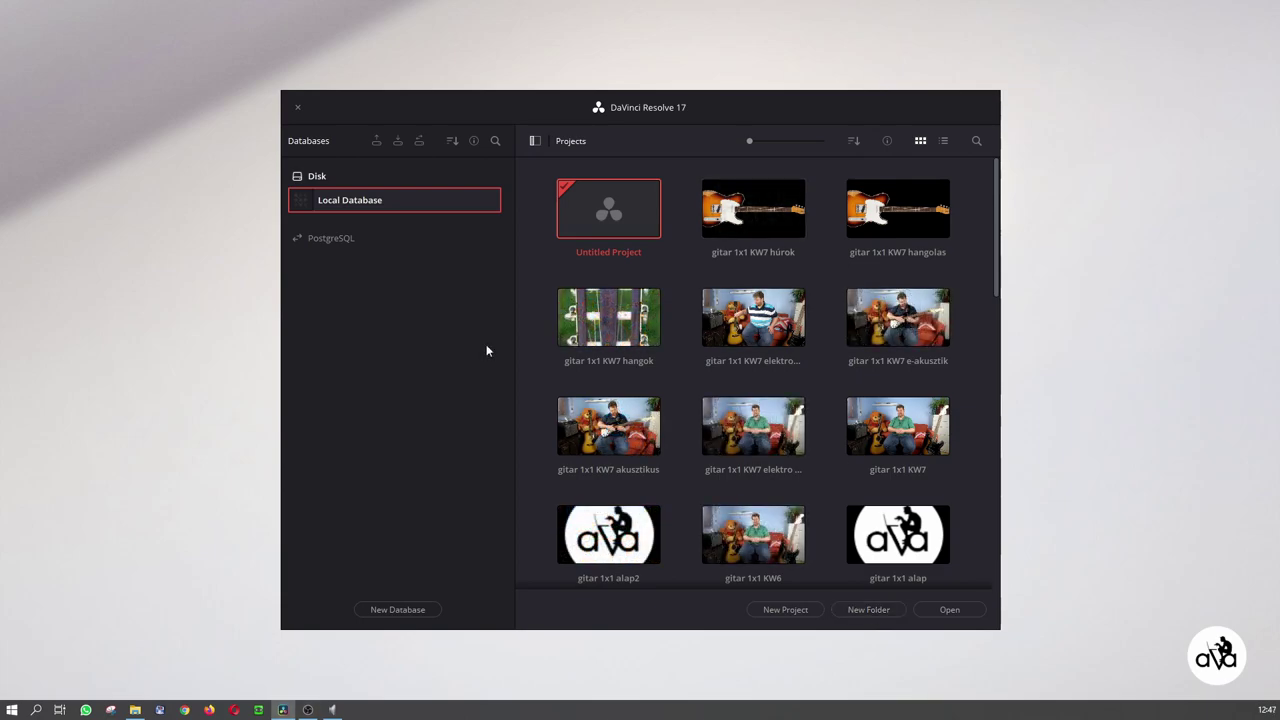
Step: Create and open a new project under the default name Untitled Project
{"action": "left_click", "coordinate": [783, 610]}
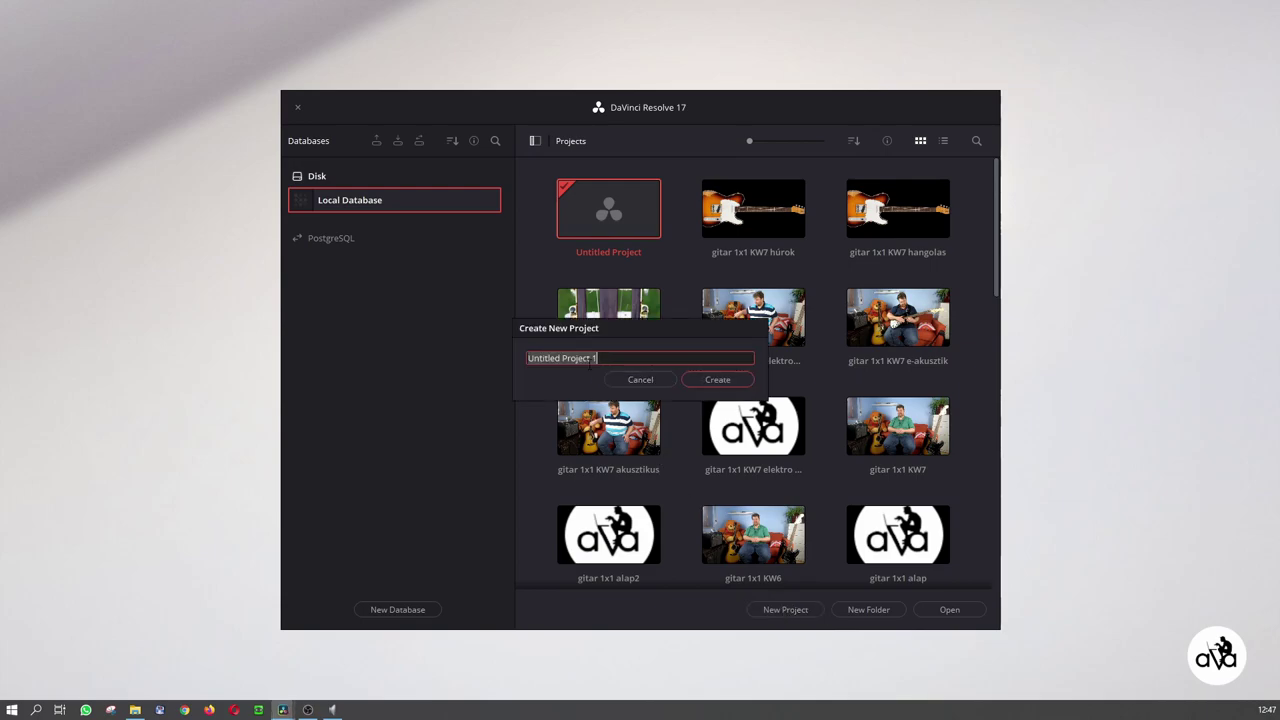
{"action": "left_click", "coordinate": [654, 380]}
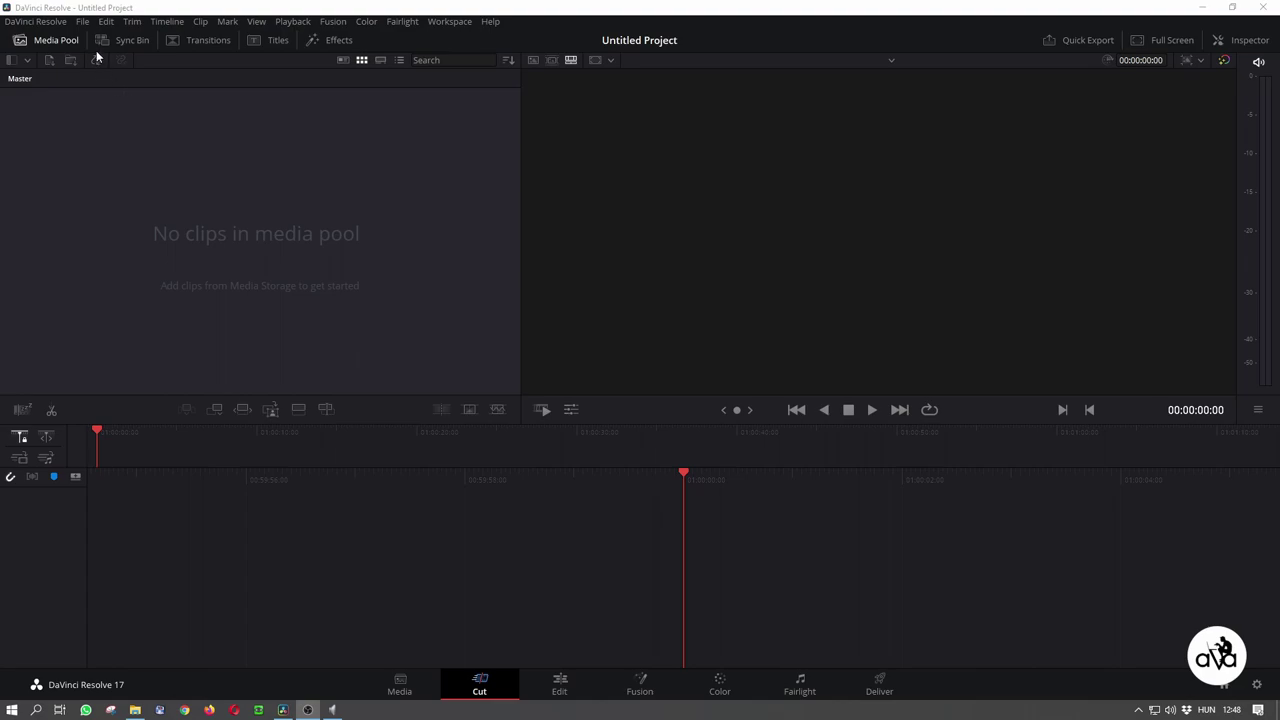
{"action": "left_click", "coordinate": [83, 21]}
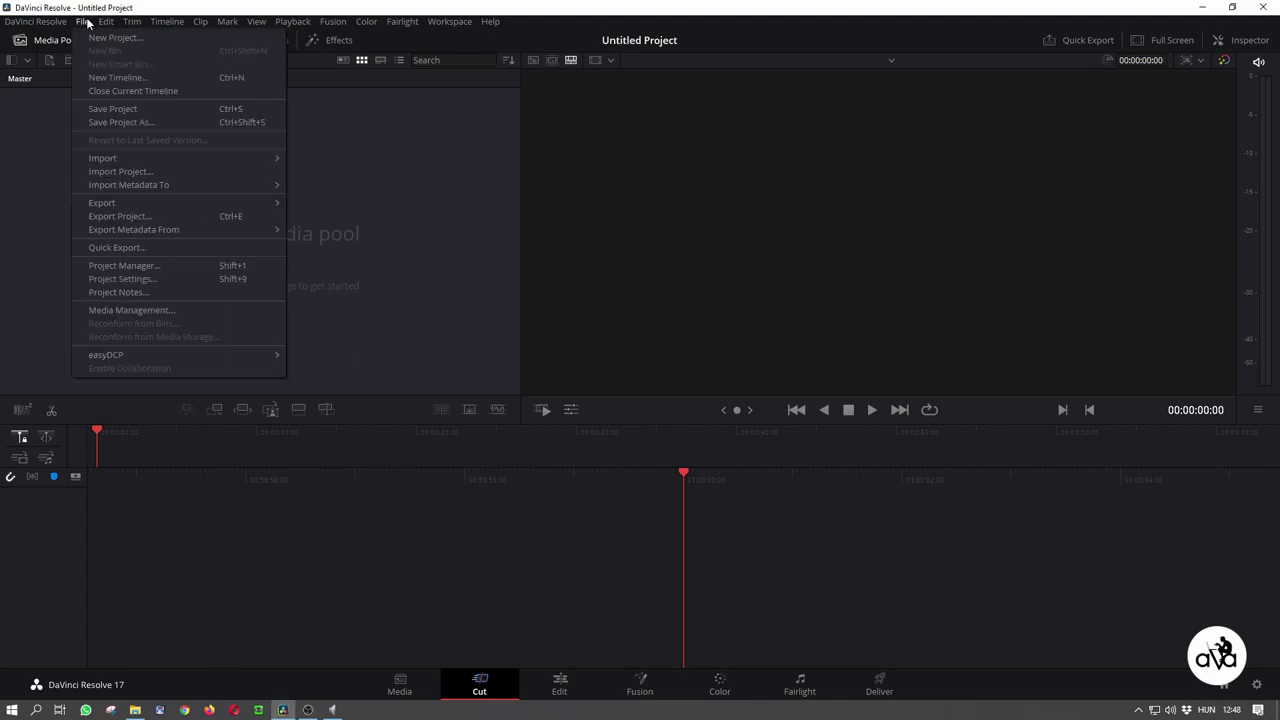
{"action": "left_click", "coordinate": [112, 108]}
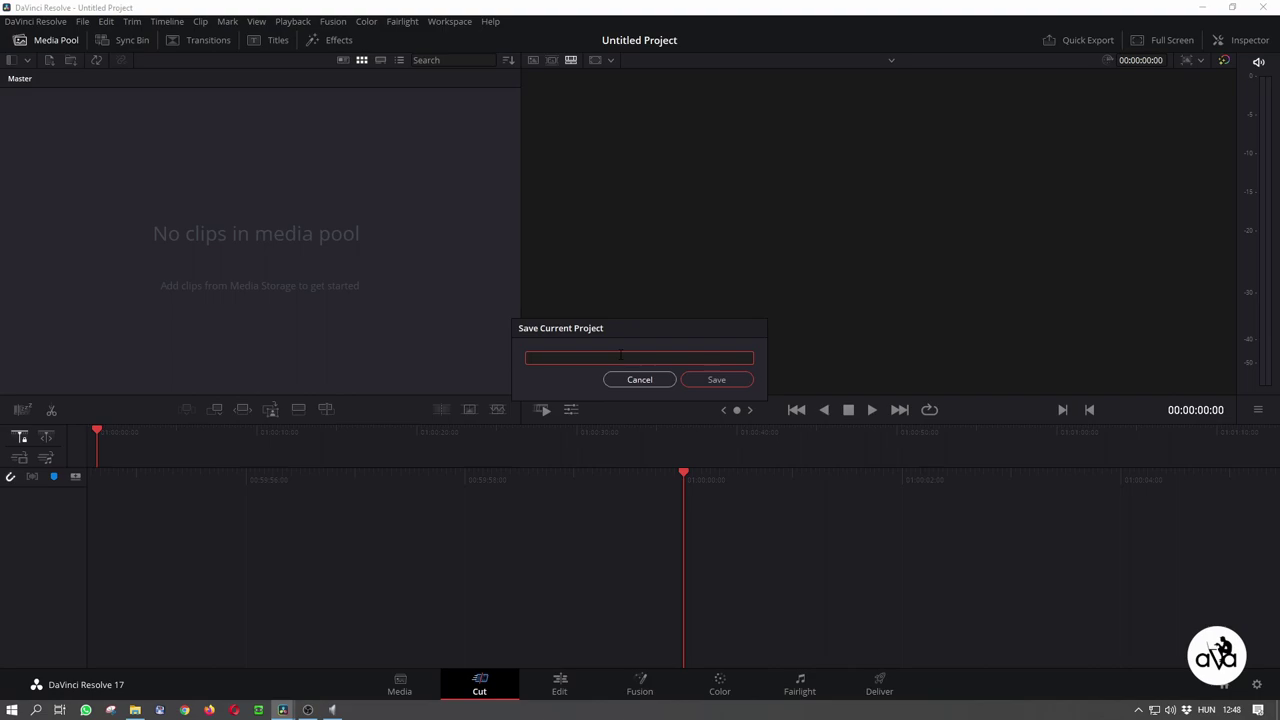
{"action": "left_click", "coordinate": [637, 379]}
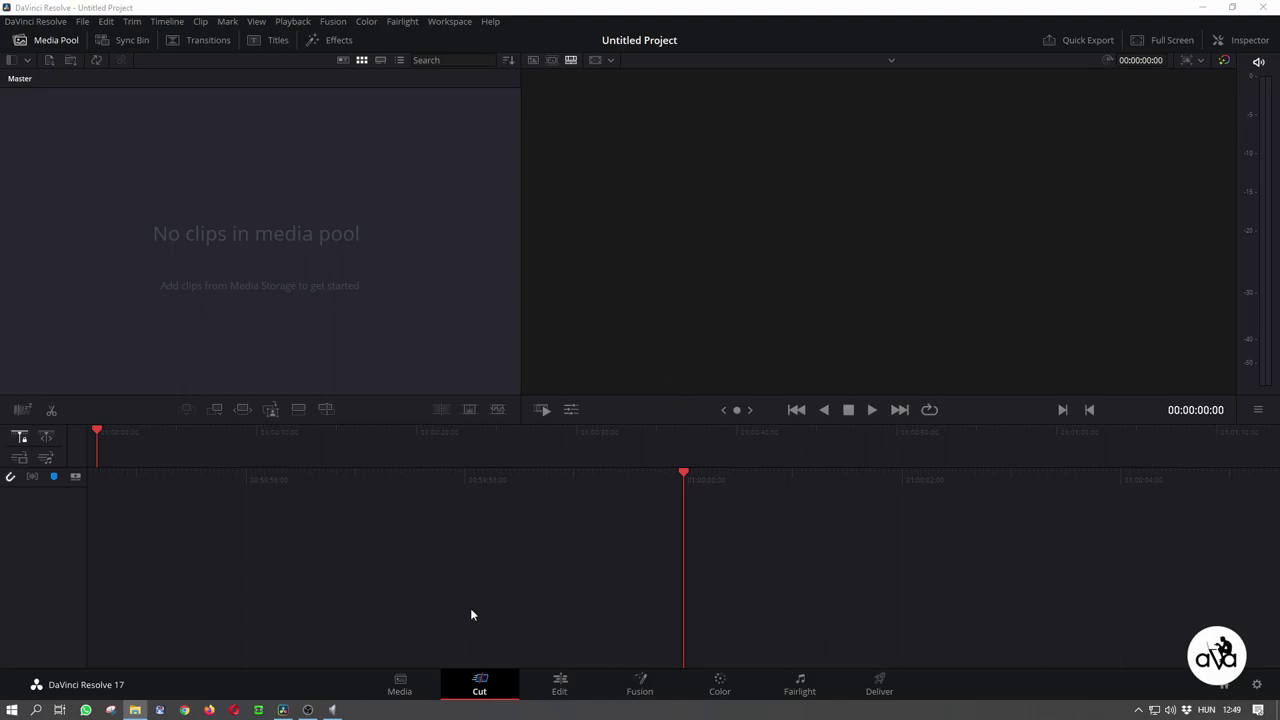
Step: On the Media page, import both 12:43 MP4 recordings into the Master bin and change the project frame rate to match
{"action": "left_click", "coordinate": [400, 688]}
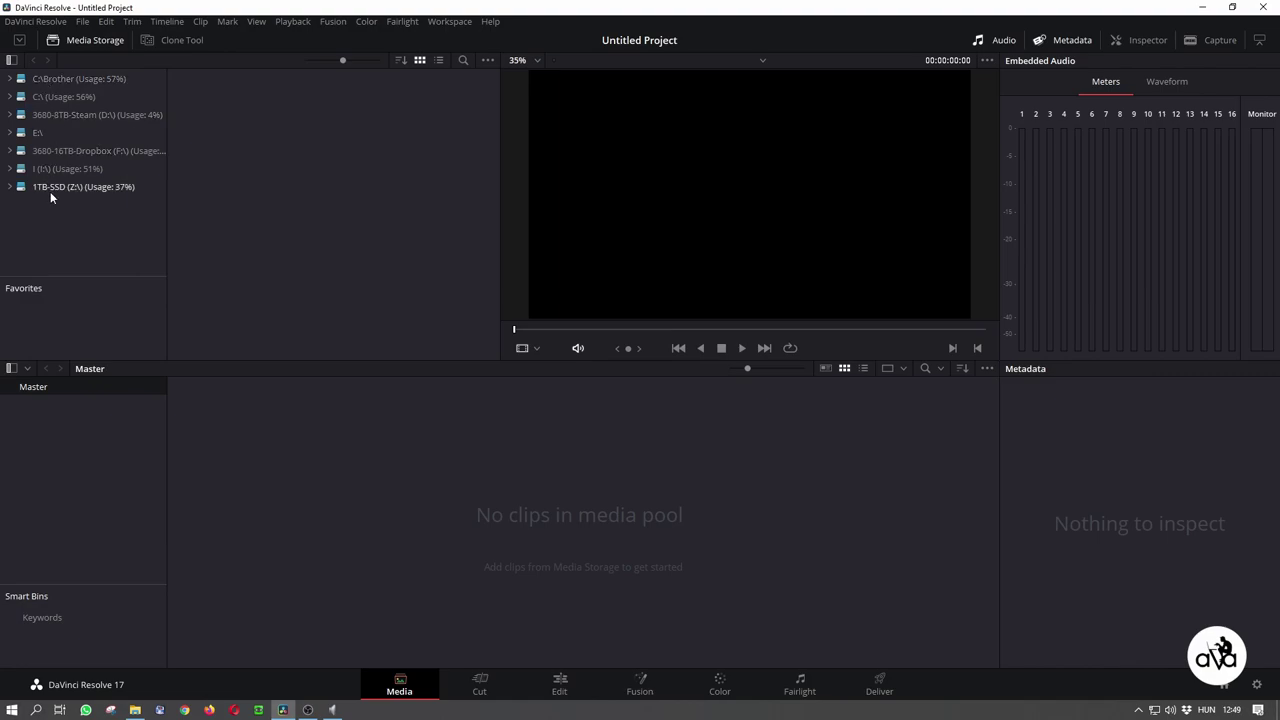
{"action": "key", "text": "super+e"}
{"action": "left_click_drag", "start_coordinate": [440, 200], "coordinate": [818, 125]}
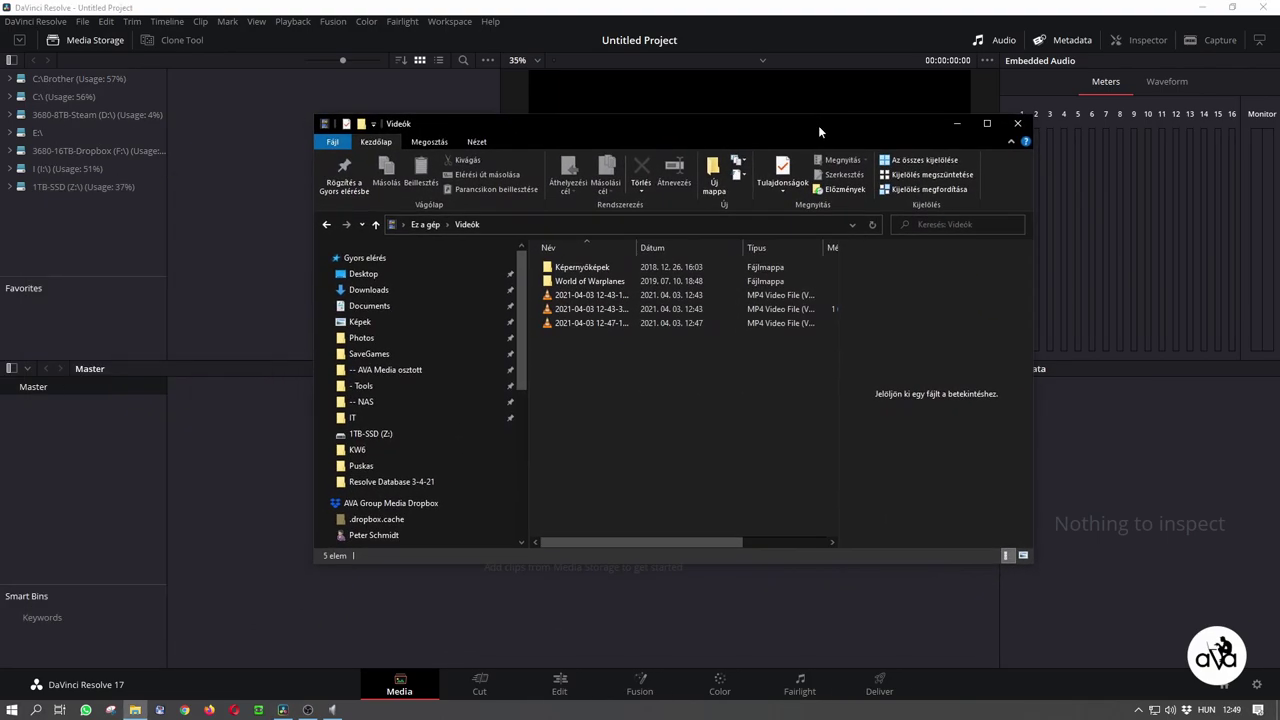
{"action": "left_click", "coordinate": [588, 309]}
{"action": "left_click", "coordinate": [590, 296], "text": "shift"}
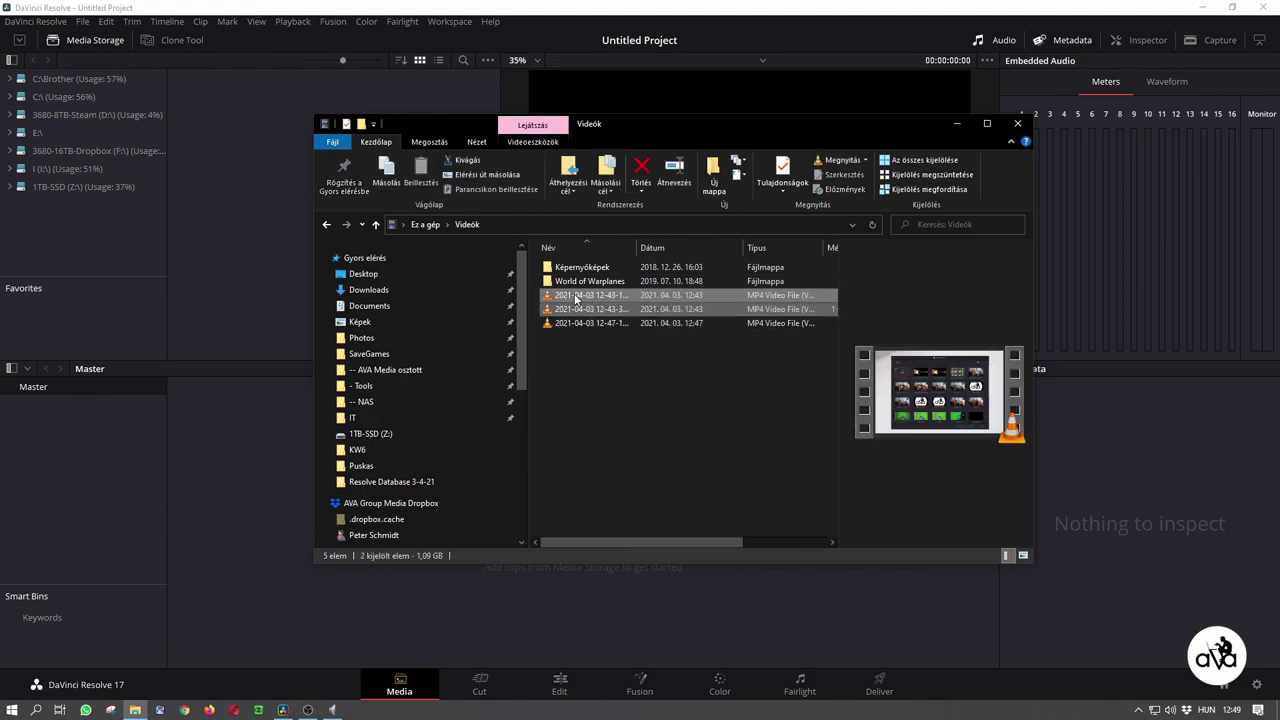
{"action": "left_click_drag", "start_coordinate": [576, 298], "coordinate": [249, 608]}
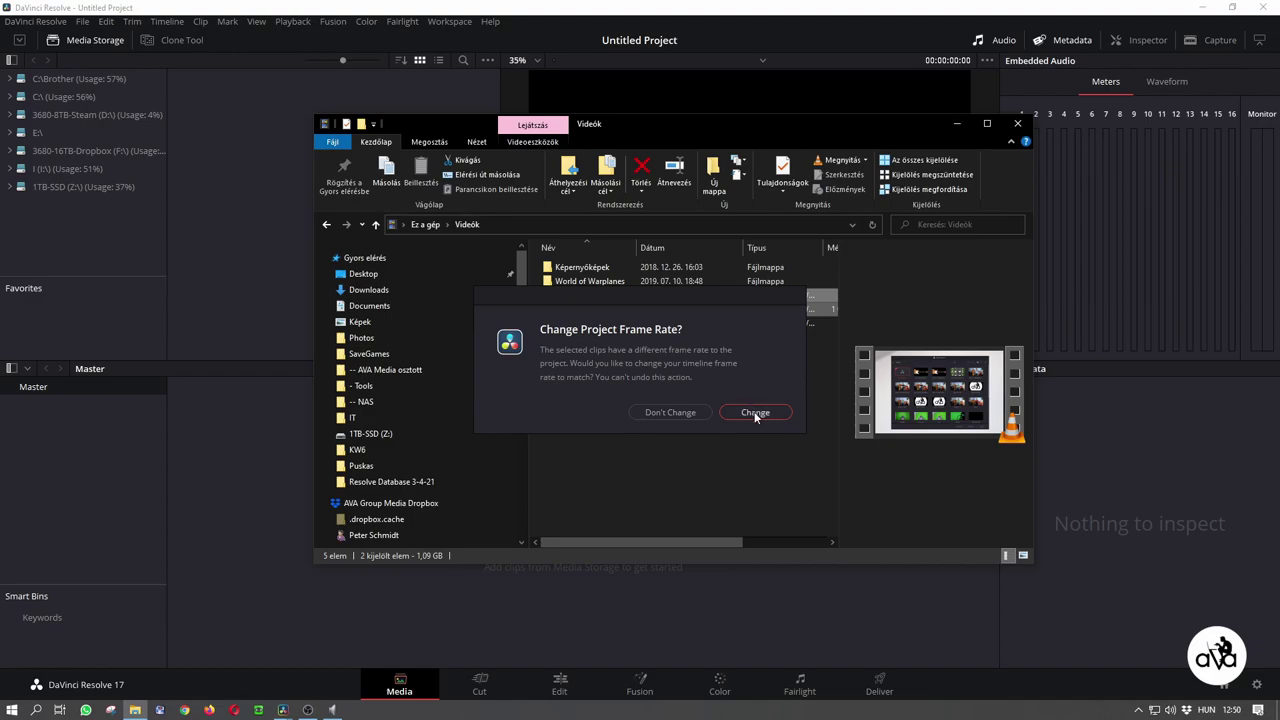
{"action": "left_click", "coordinate": [755, 413]}
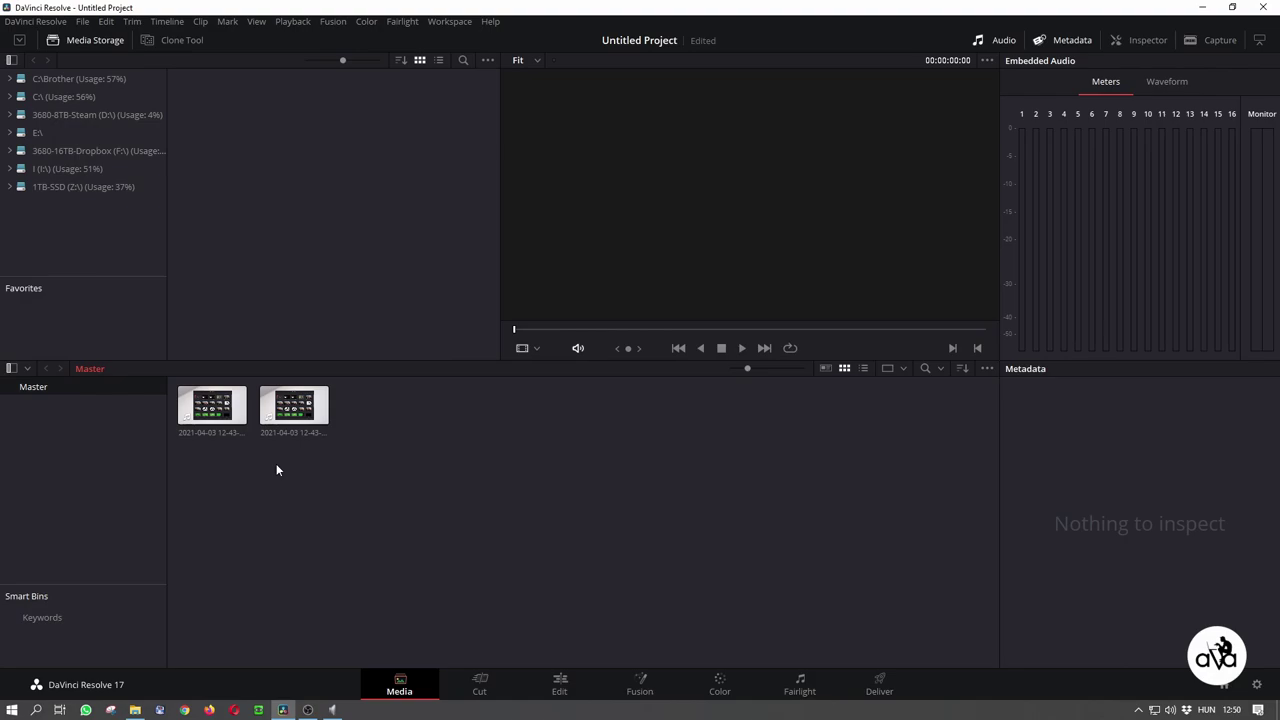
Step: Go to the Edit page with the Media Pool showing both imported clips
{"action": "left_click", "coordinate": [487, 686]}
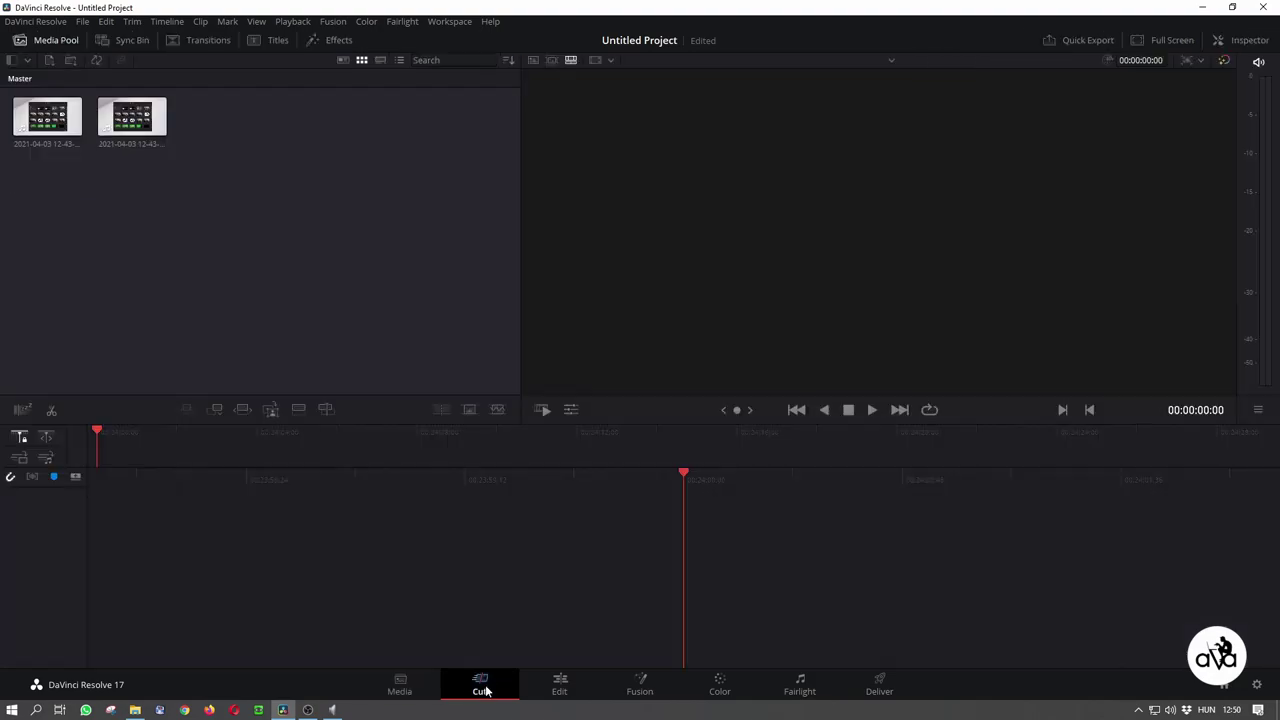
{"action": "left_click", "coordinate": [566, 684]}
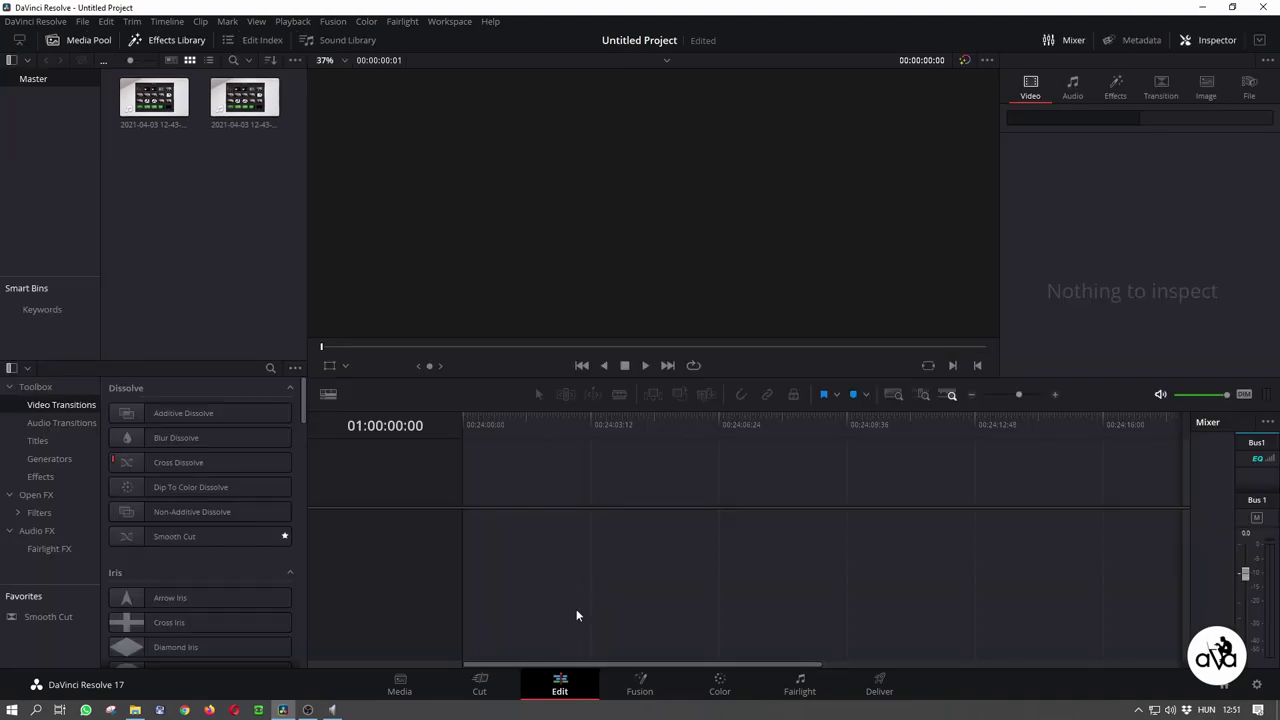
{"action": "left_click", "coordinate": [78, 42]}
{"action": "left_click", "coordinate": [82, 42]}
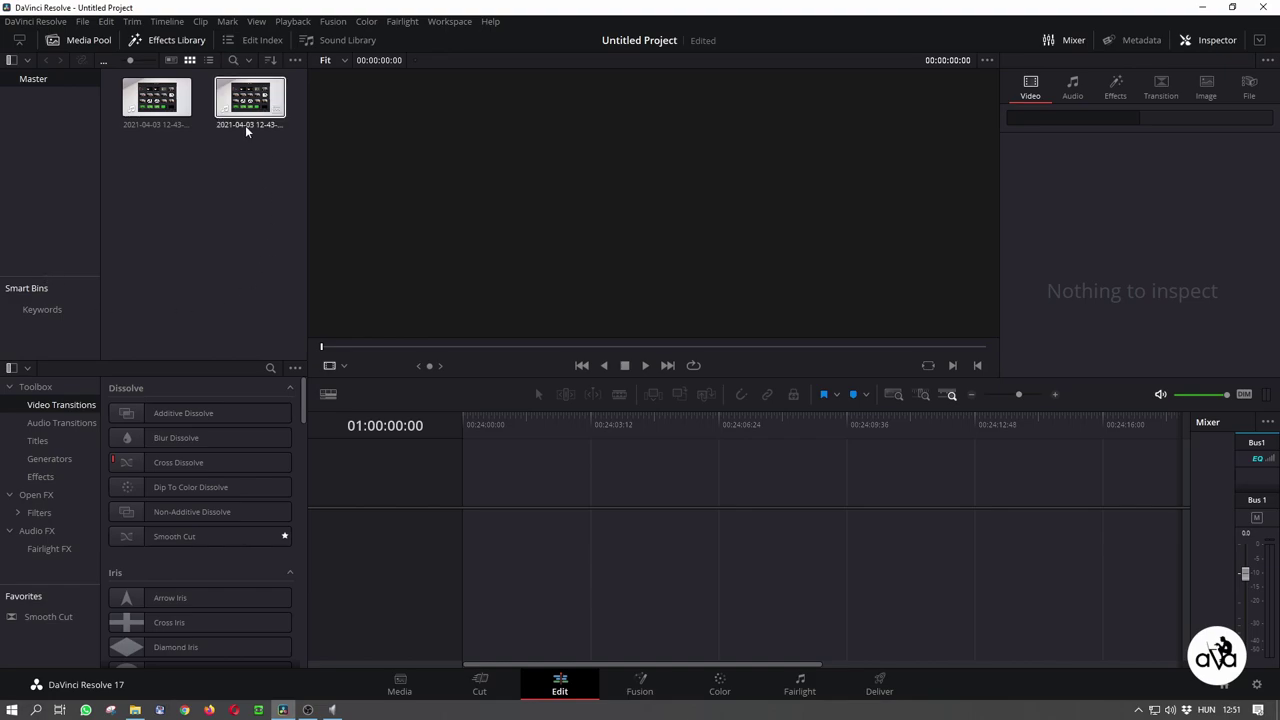
{"action": "left_click", "coordinate": [400, 688]}
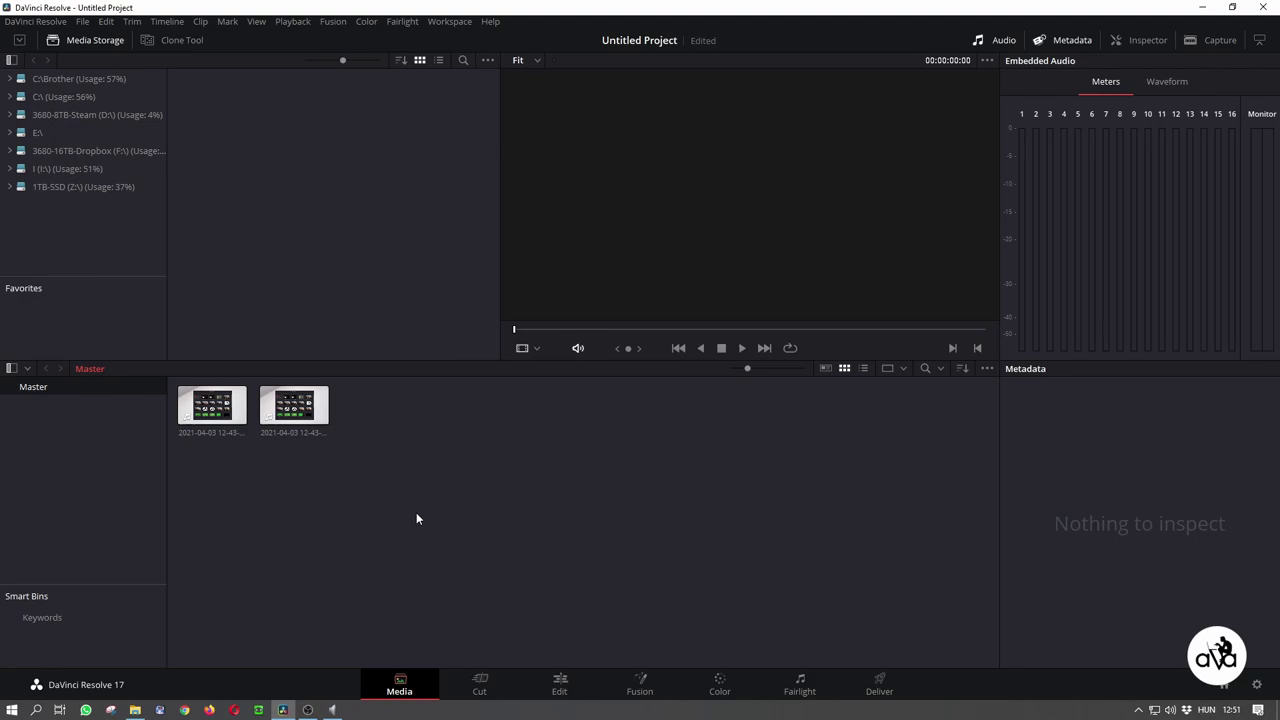
{"action": "key", "text": "shift+4"}
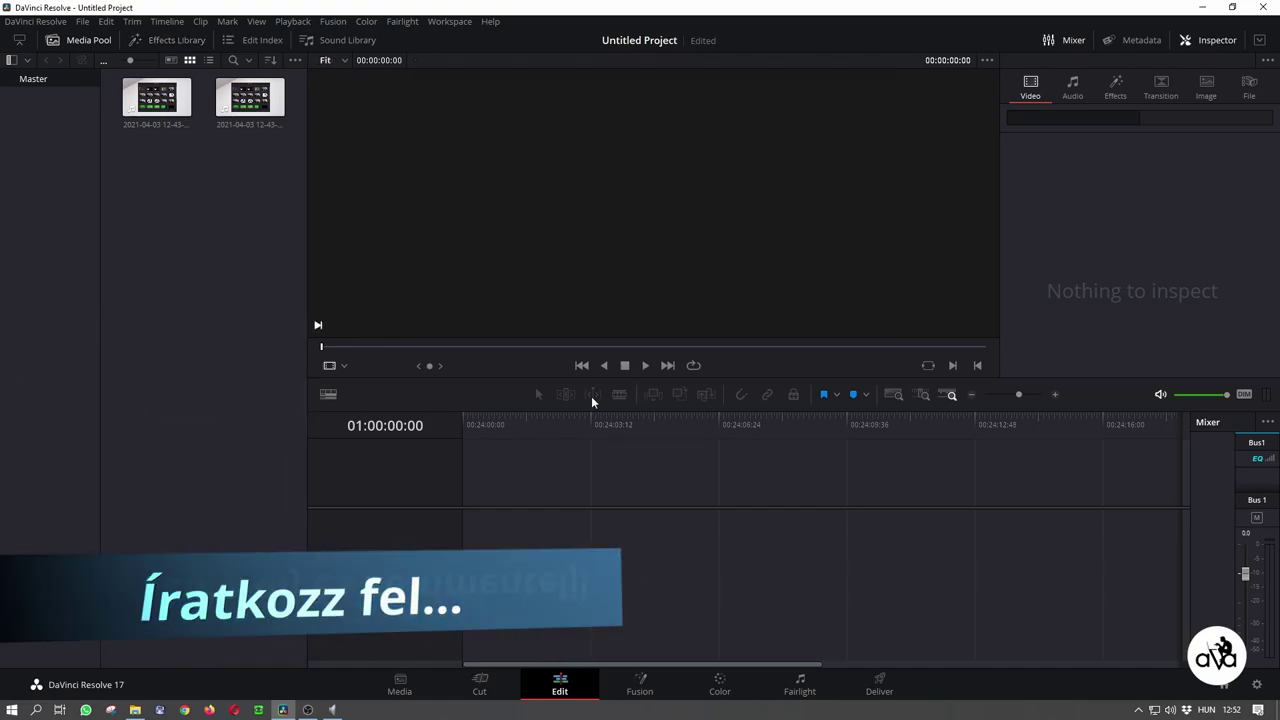
{"action": "double_click", "coordinate": [242, 104]}
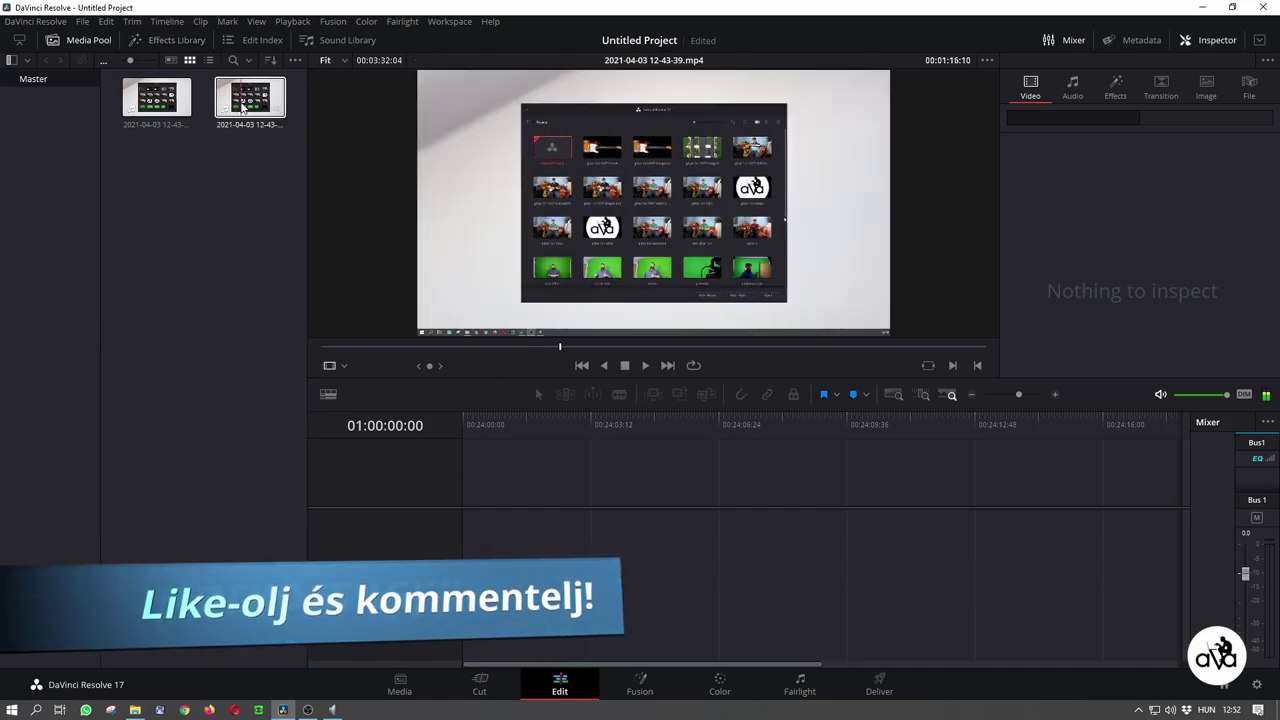
{"action": "mouse_move", "coordinate": [242, 104]}
{"action": "left_mouse_down"}
{"action": "mouse_move", "coordinate": [520, 548]}
{"action": "mouse_move", "coordinate": [455, 546]}
{"action": "left_mouse_up"}
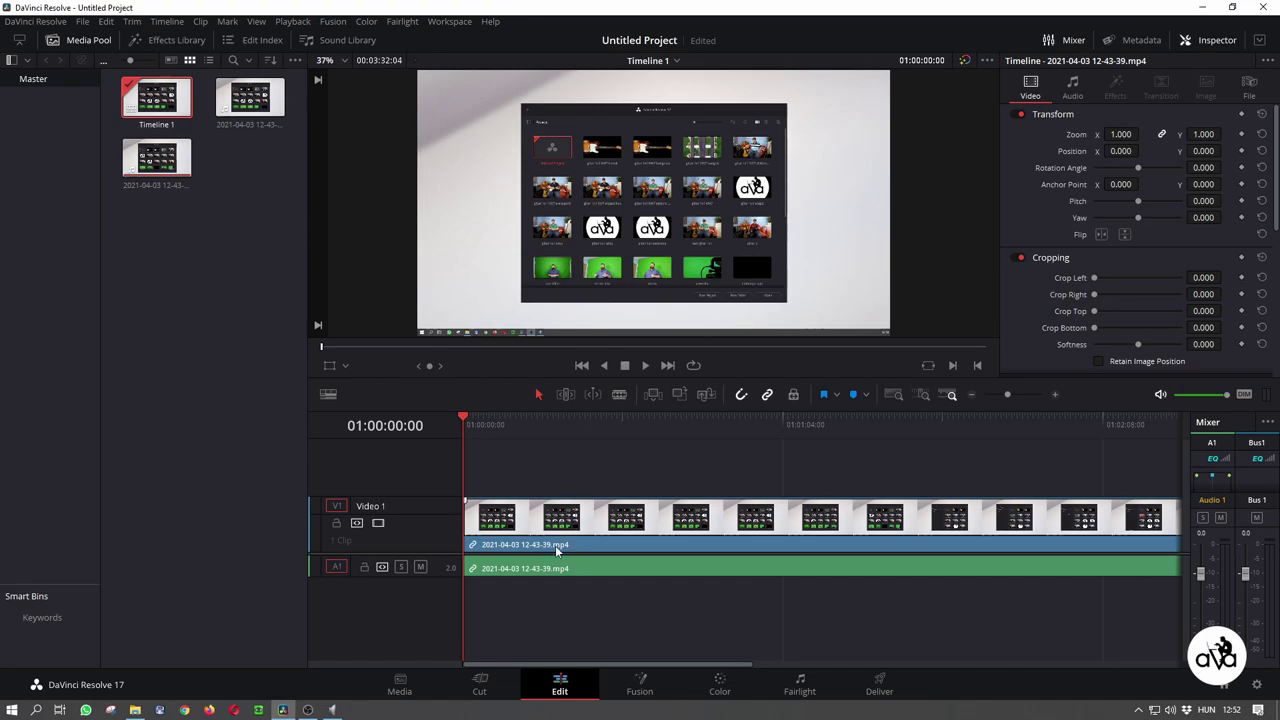
Step: Drag video logo.png from the Tools folder onto track V2 and view it in the viewer
{"action": "left_click", "coordinate": [135, 710]}
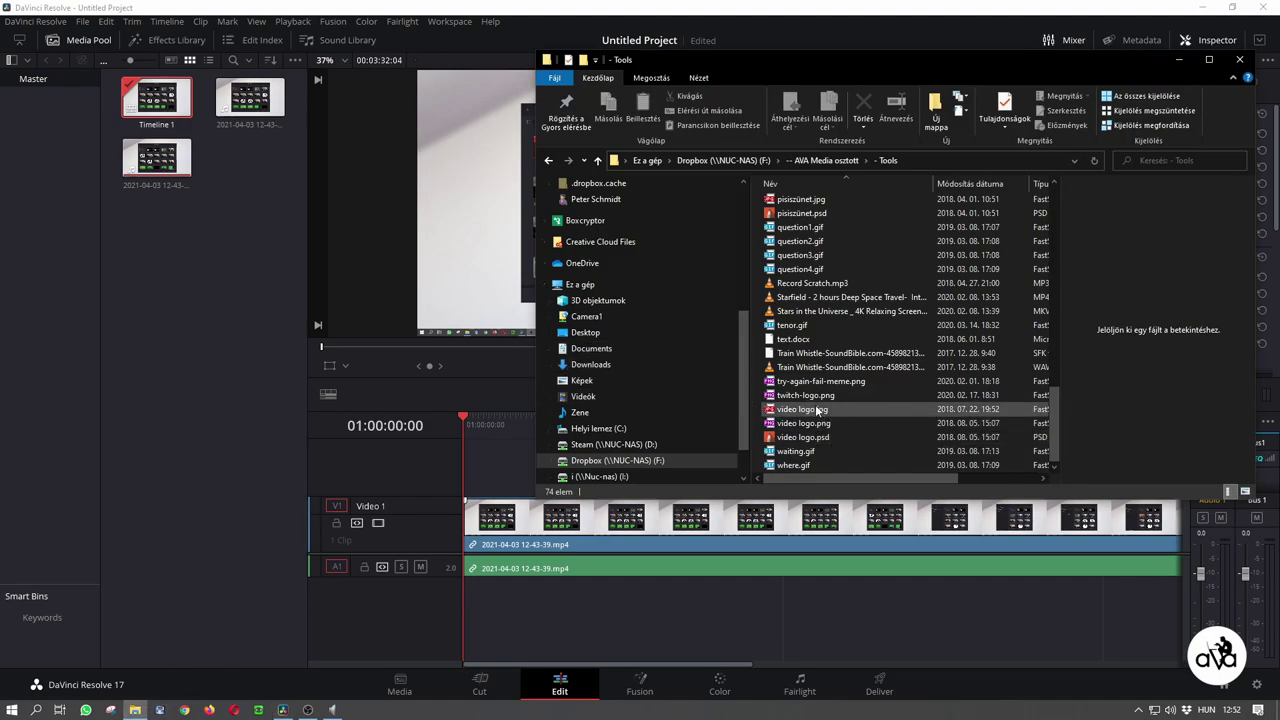
{"action": "left_click_drag", "start_coordinate": [803, 423], "coordinate": [495, 462]}
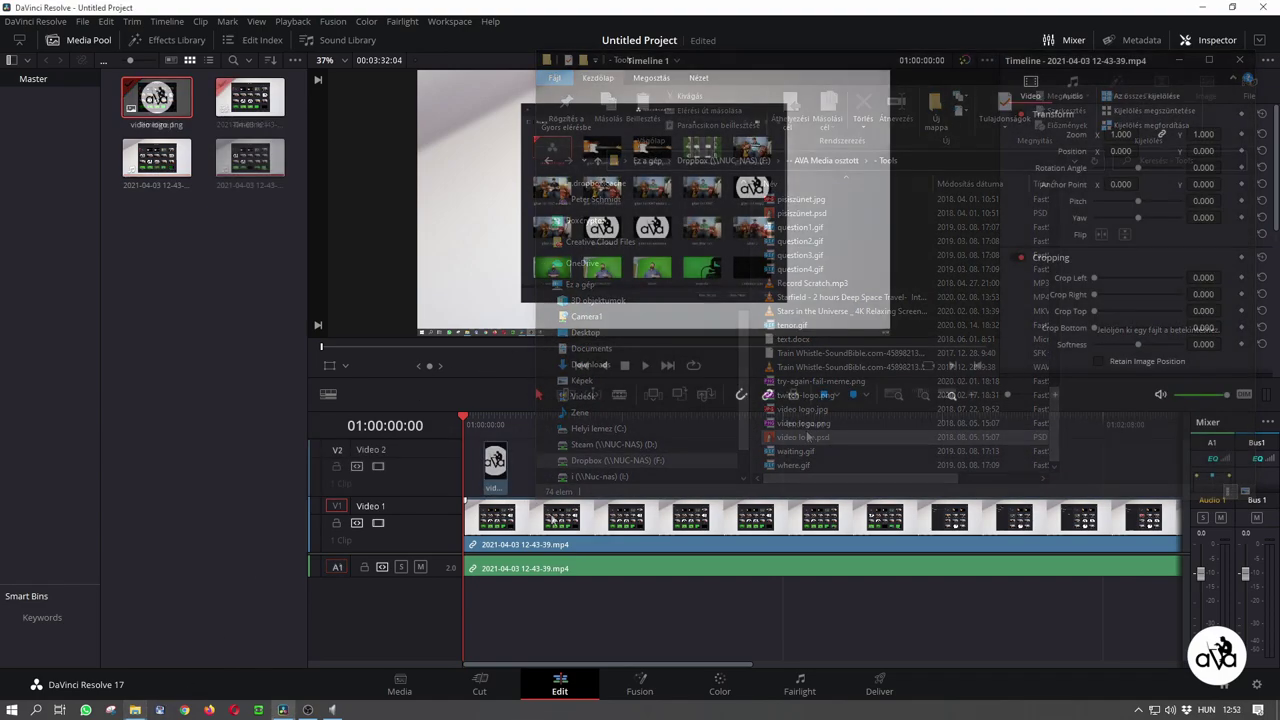
{"action": "left_click", "coordinate": [145, 105]}
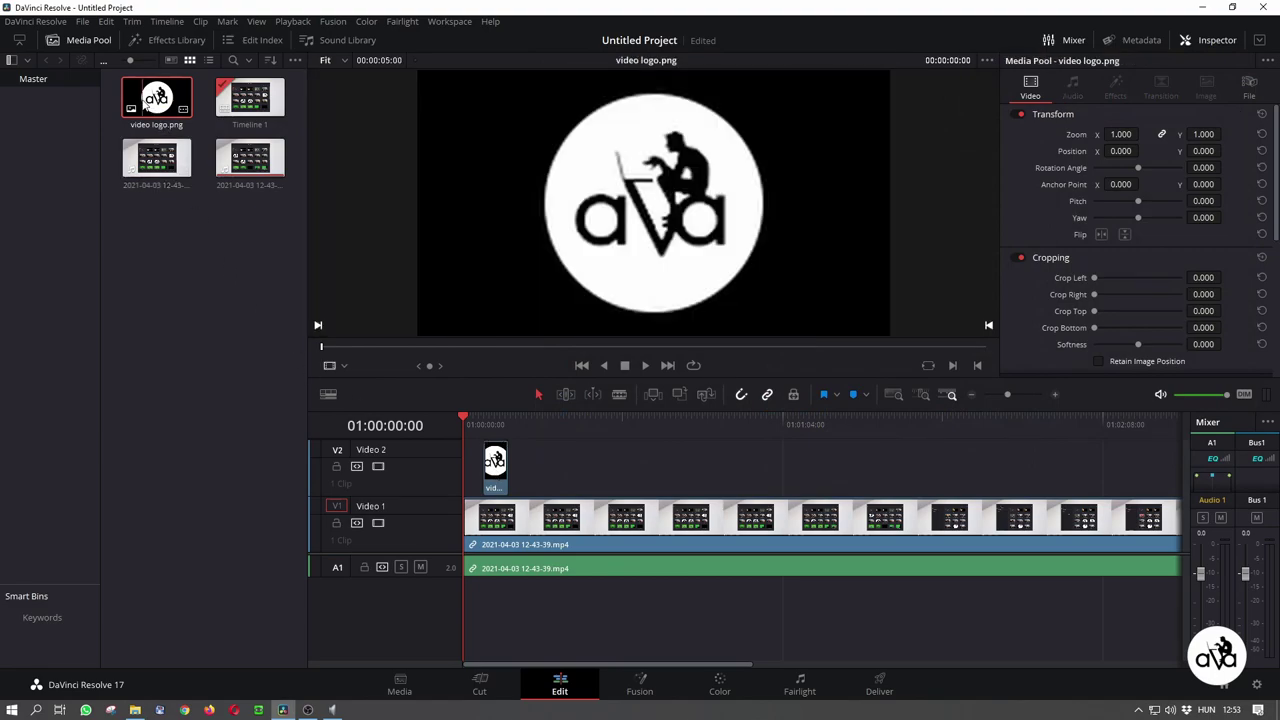